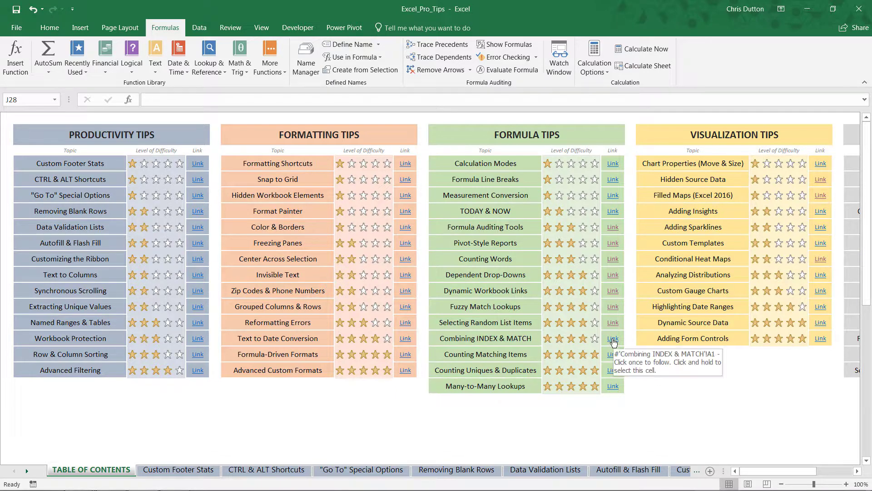
# - Jump to the Combining INDEX & MATCH sheet using its table-of-contents link
pyautogui.click(613, 342)
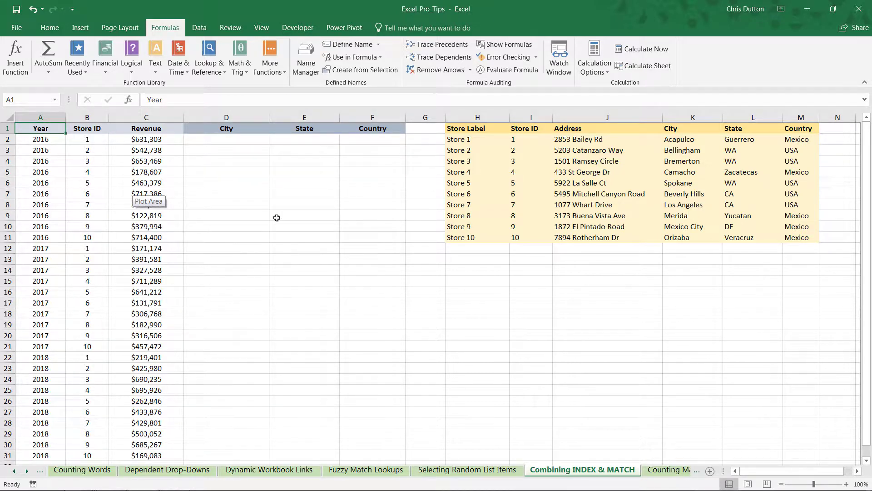
# - Start a VLOOKUP in D2 using the column-locked Store ID $B2 as lookup value
pyautogui.moveTo(447, 141); pyautogui.dragTo(795, 235)
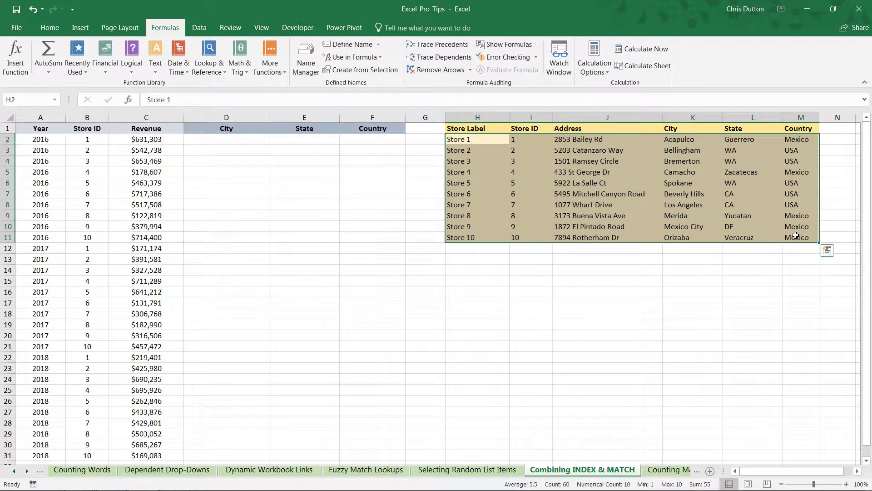
pyautogui.click(226, 151)
pyautogui.click(225, 139)
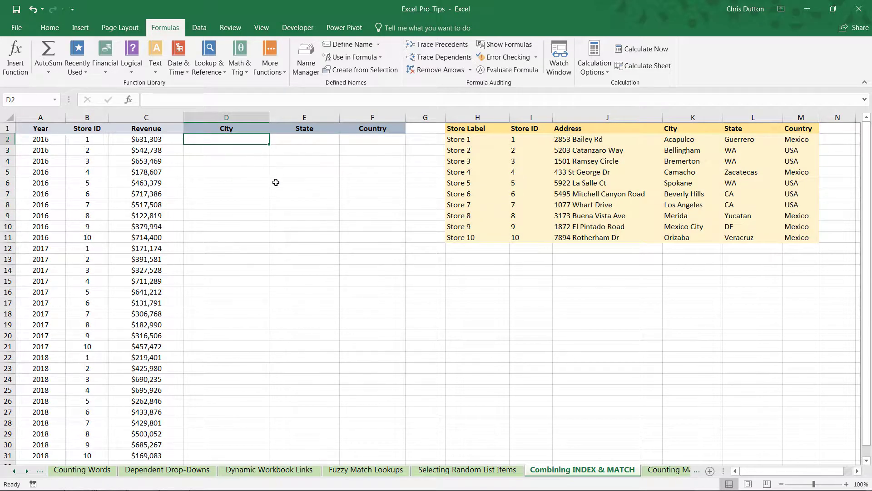
pyautogui.write('=V')
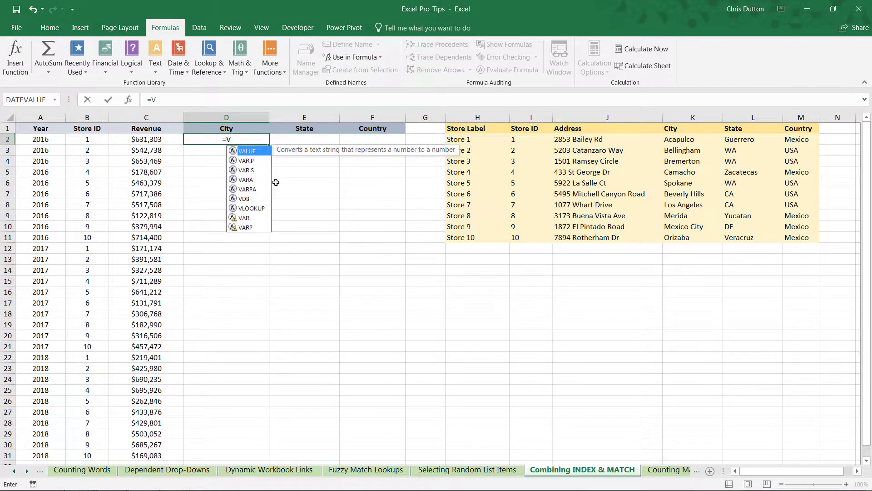
pyautogui.write('LOOKUP(')
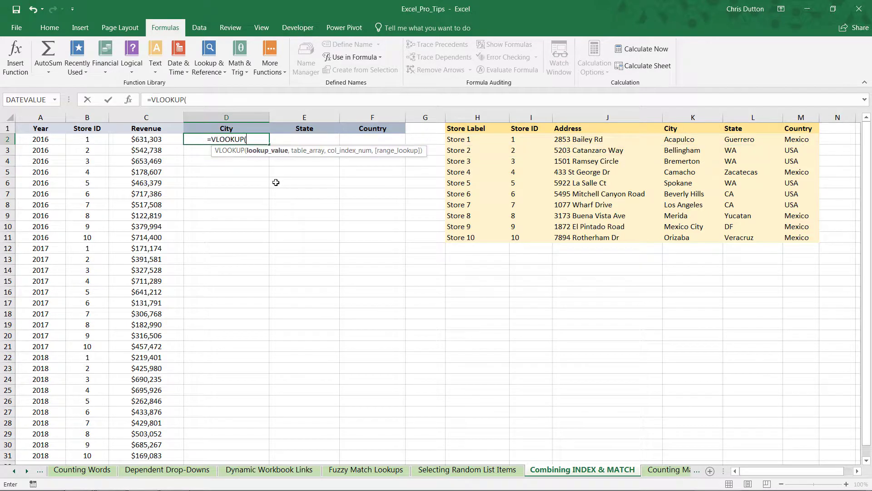
pyautogui.press('Left')
pyautogui.press('Left')
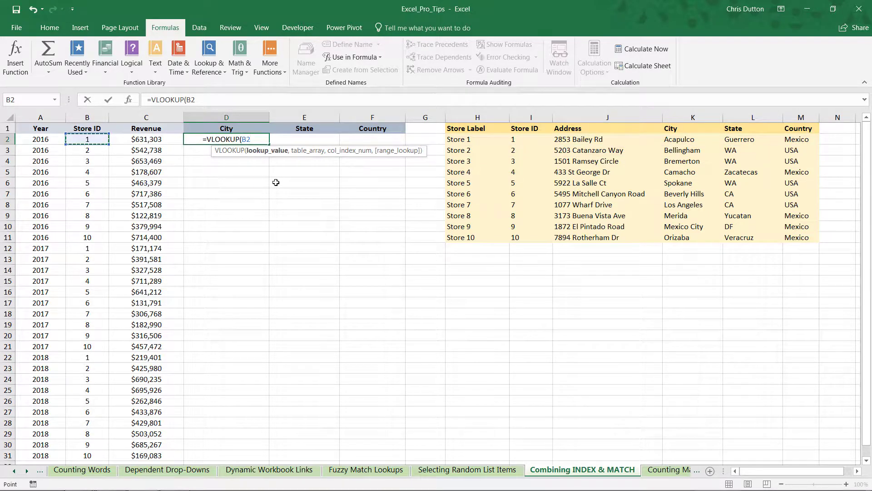
pyautogui.press('F4')
pyautogui.press('F4')
pyautogui.press('F4')
pyautogui.write(',')
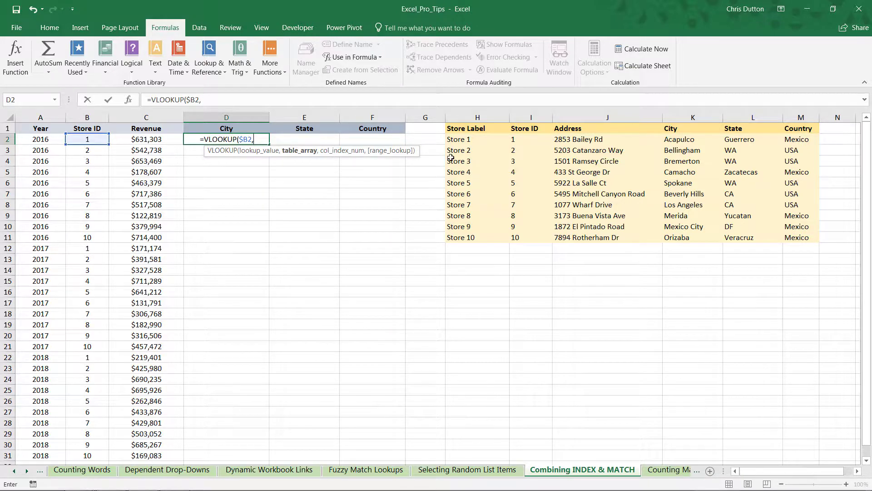
# - Finish it with range $I$2:$M$11, column 3 and exact match, returning Acapulco
pyautogui.moveTo(461, 139); pyautogui.dragTo(689, 204)
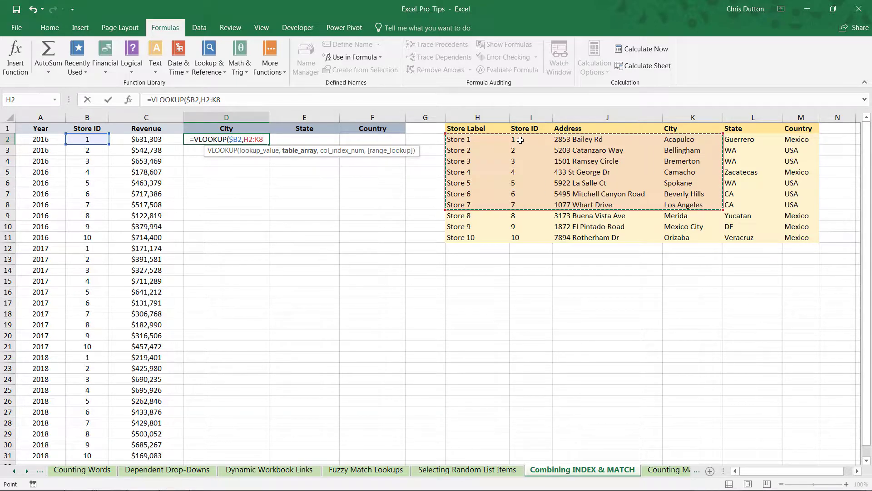
pyautogui.moveTo(521, 141); pyautogui.dragTo(818, 243)
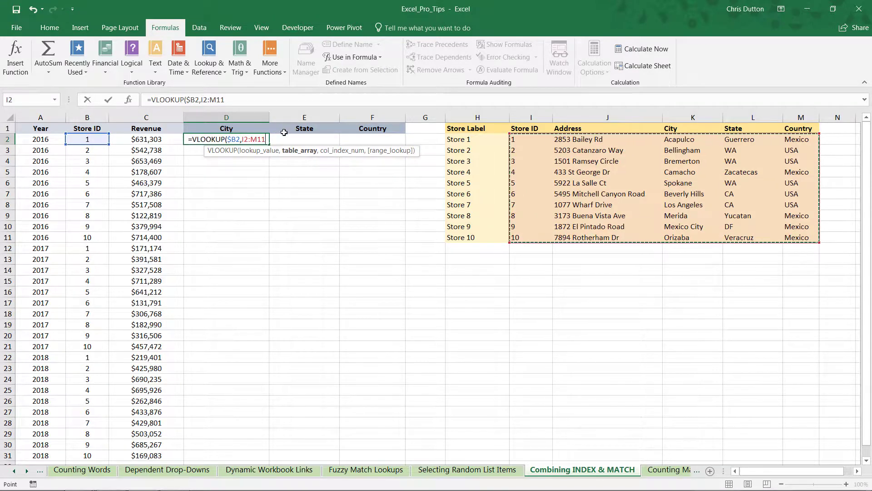
pyautogui.press('F4')
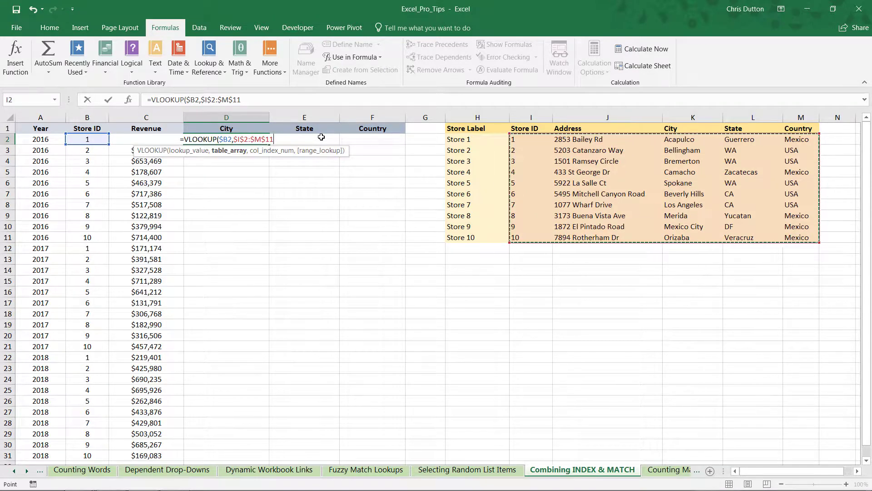
pyautogui.write(',')
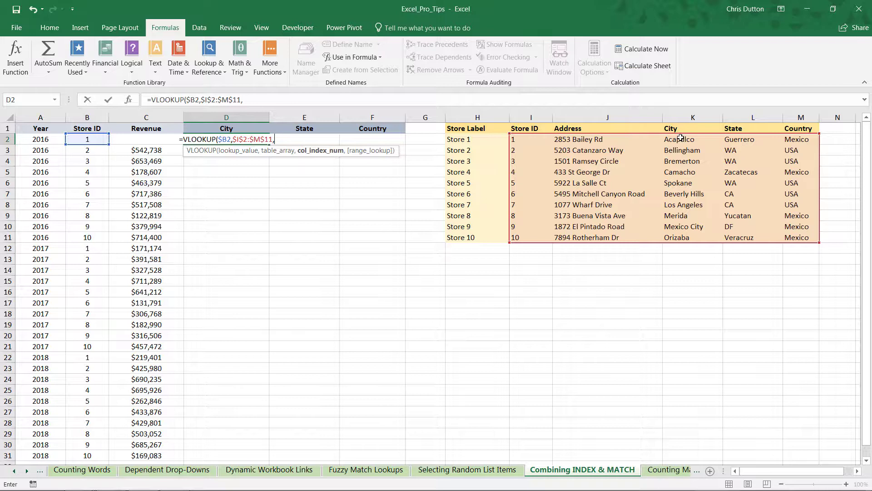
pyautogui.write('3')
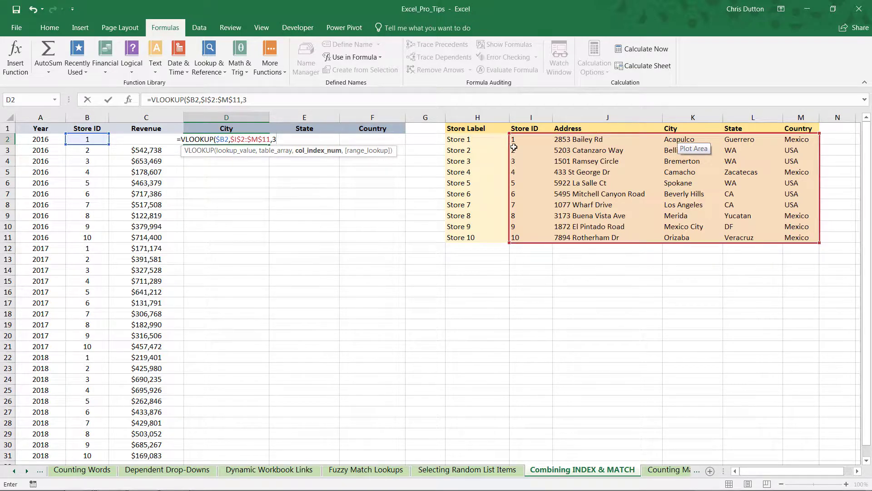
pyautogui.write(',')
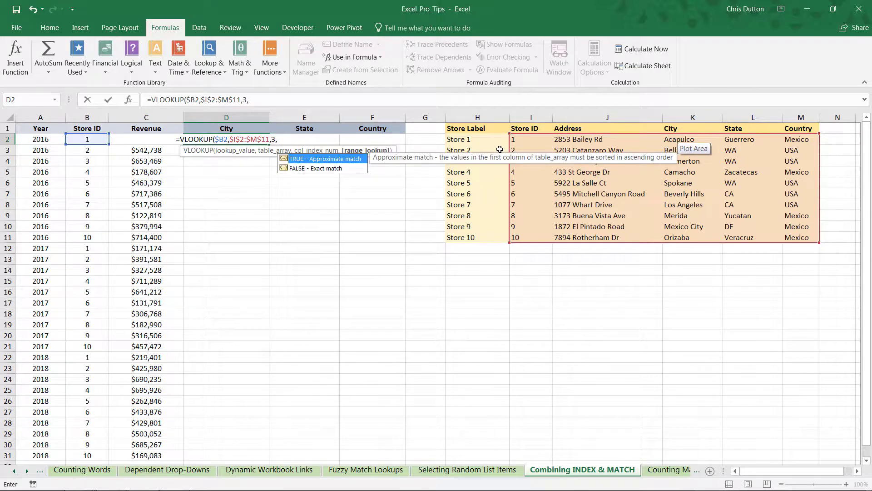
pyautogui.write('0)')
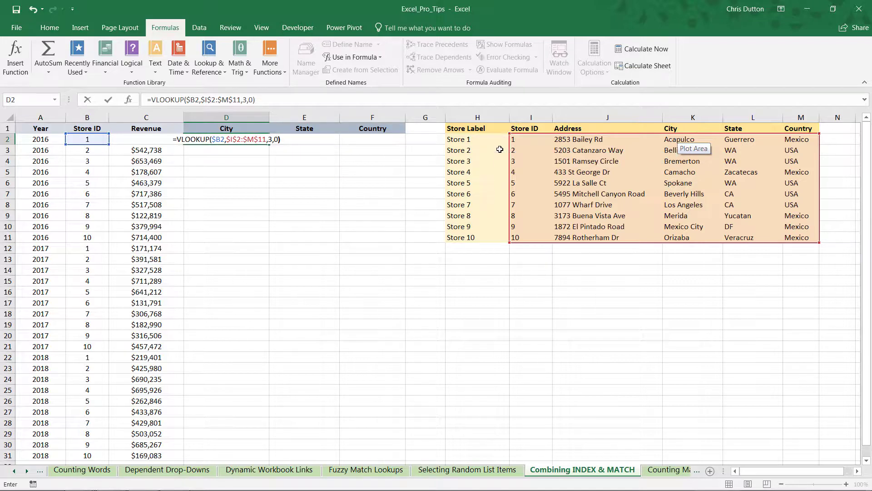
pyautogui.press('Return')
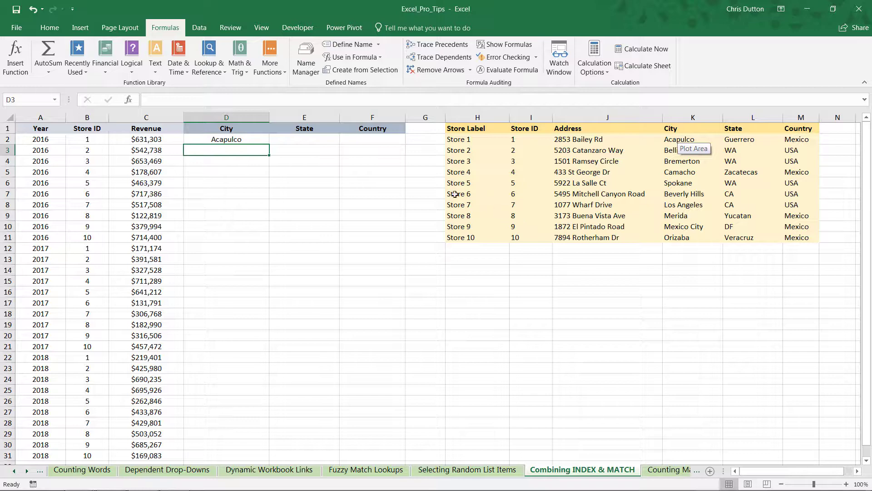
# - Copy the D2 City formula down to D31 with the fill handle
pyautogui.click(262, 140)
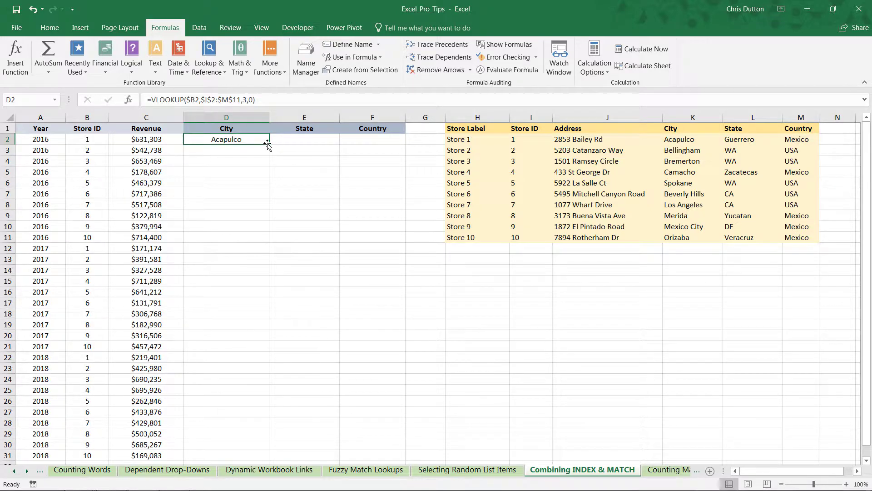
pyautogui.doubleClick(268, 143)
pyautogui.scroll(-3, 241, 250)
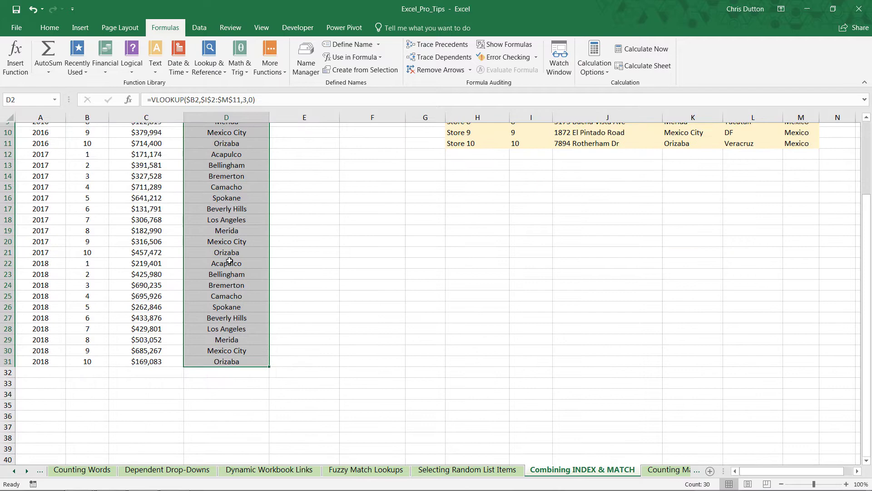
pyautogui.scroll(3, 240, 250)
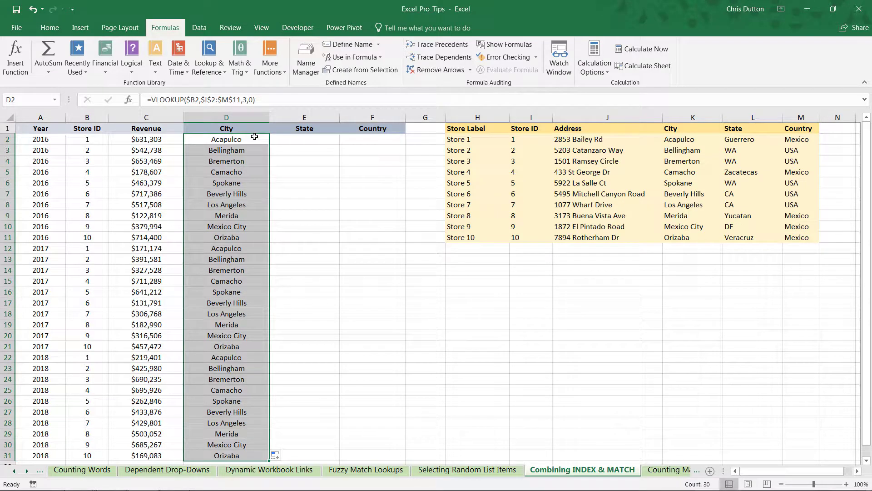
pyautogui.click(254, 137)
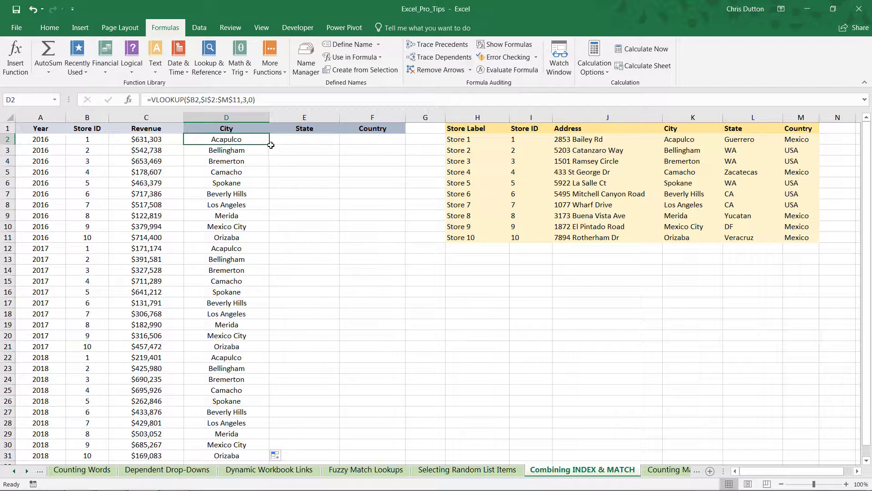
# - Copy the City formula into E2:F2 and set State's column index to 4, returning Guerrero
pyautogui.moveTo(271, 145); pyautogui.dragTo(380, 145)
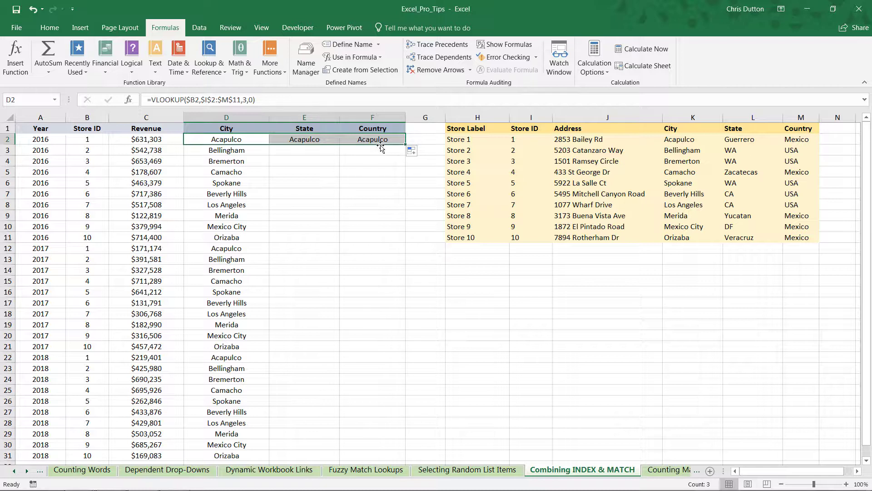
pyautogui.click(302, 138)
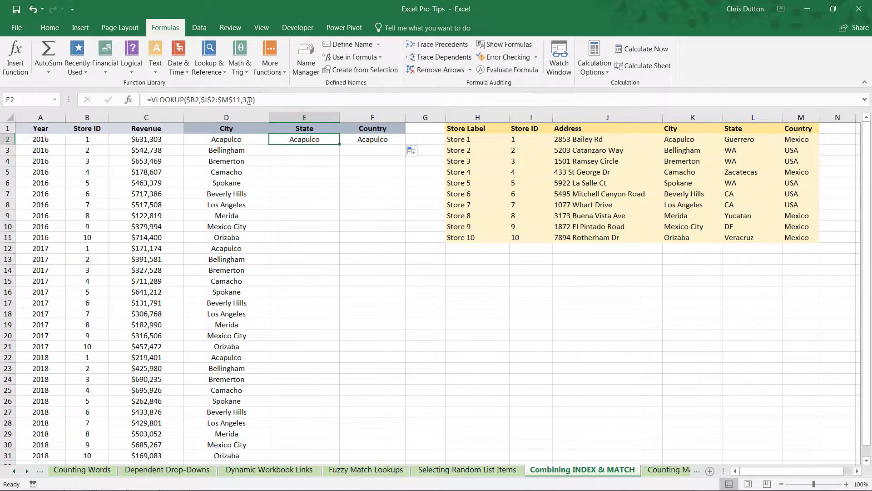
pyautogui.click(249, 99)
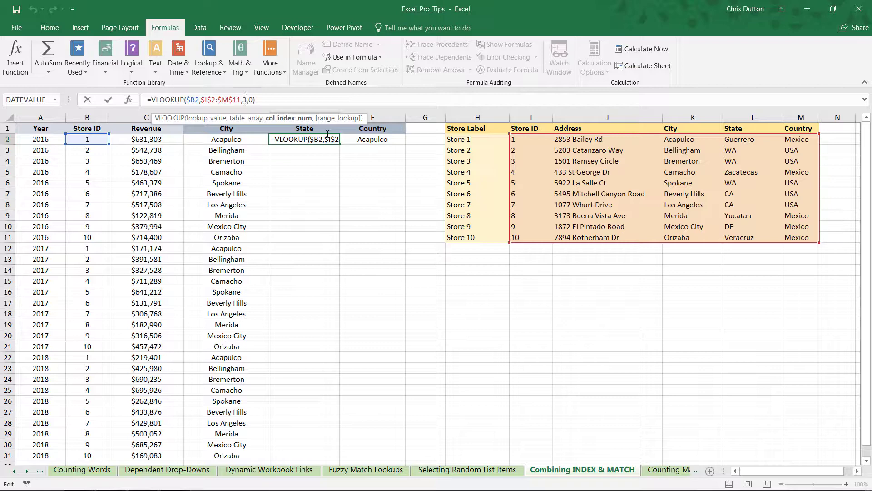
pyautogui.press('BackSpace')
pyautogui.write('4')
pyautogui.press('Return')
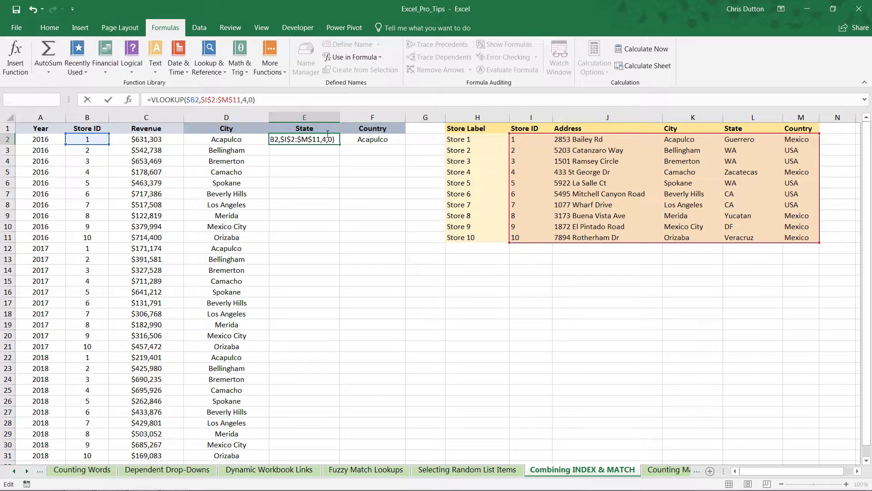
# - Adjust the Country formula's column index to return Mexico, then fill State and Country down all rows
pyautogui.click(345, 139)
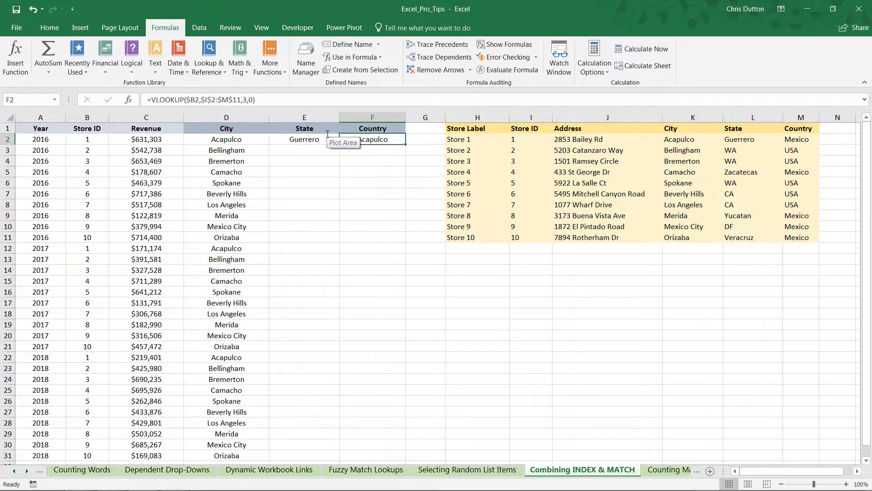
pyautogui.click(246, 100)
pyautogui.press('BackSpace')
pyautogui.write('4')
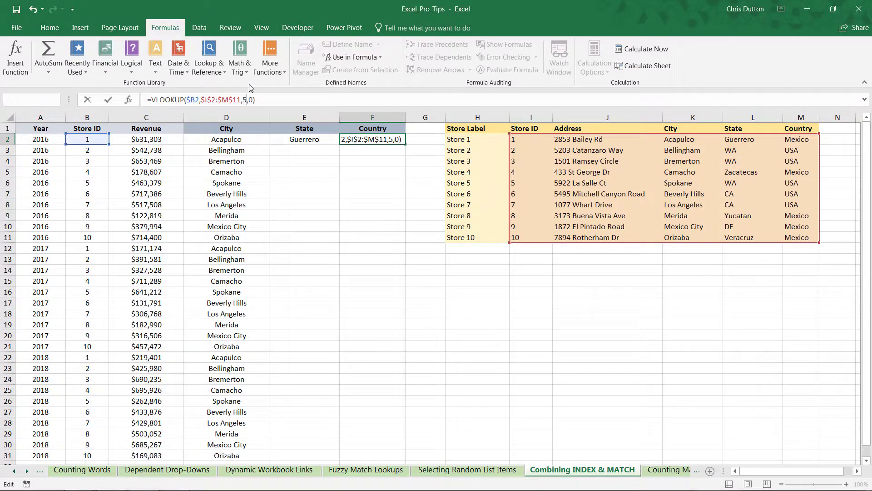
pyautogui.press('Return')
pyautogui.click(299, 139)
pyautogui.keyDown('shift'); pyautogui.click(348, 140); pyautogui.keyUp('shift')
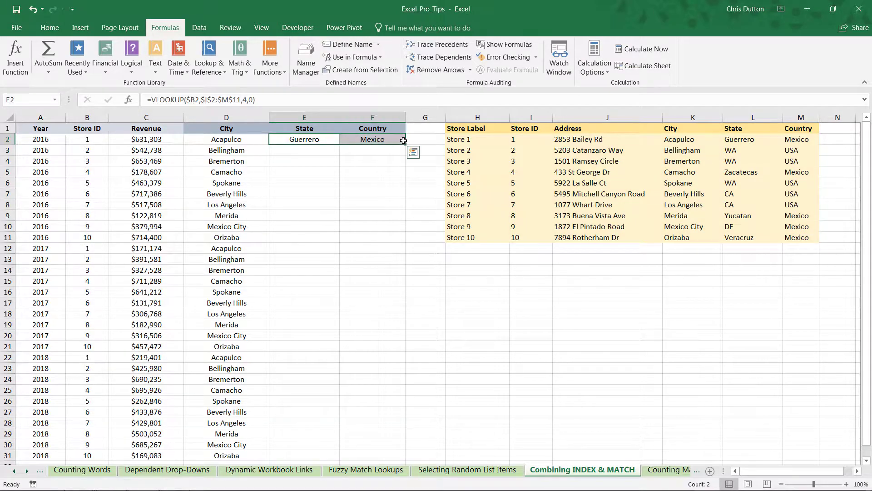
pyautogui.doubleClick(405, 145)
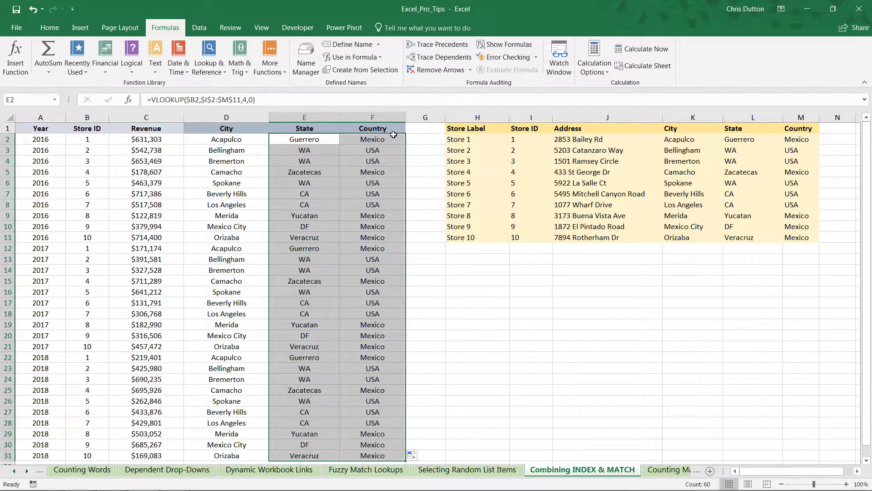
pyautogui.click(217, 184)
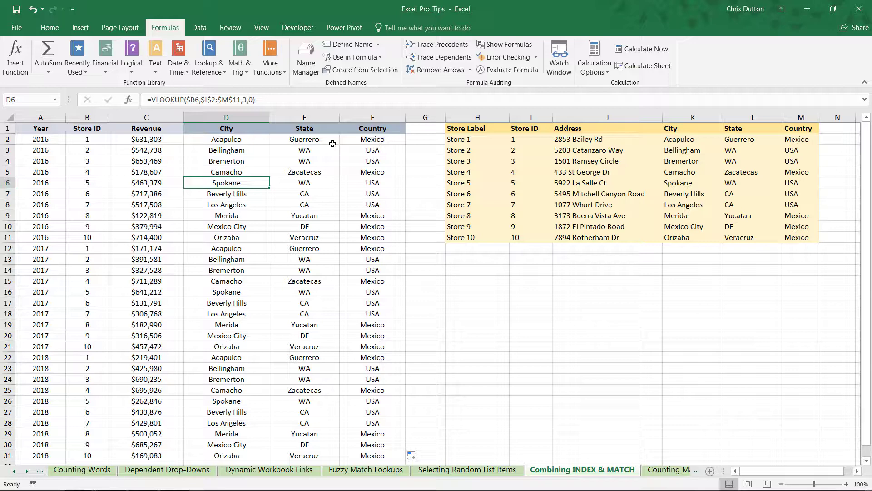
pyautogui.click(234, 139)
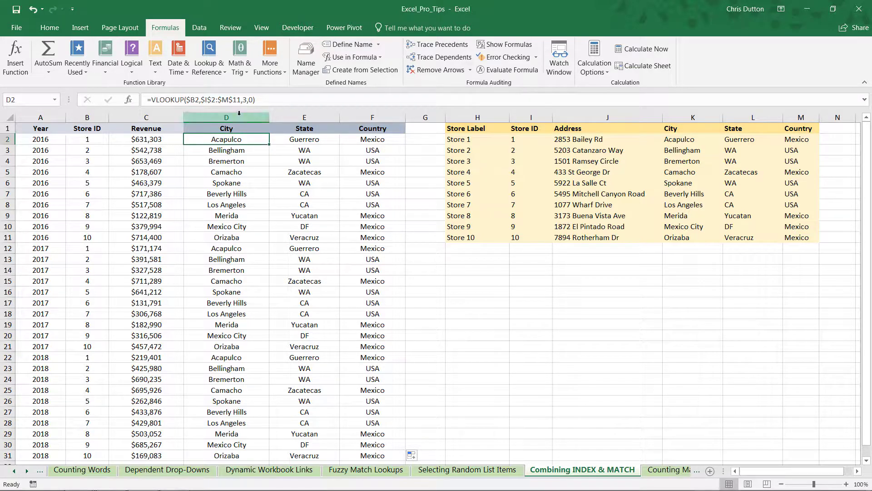
pyautogui.click(247, 99)
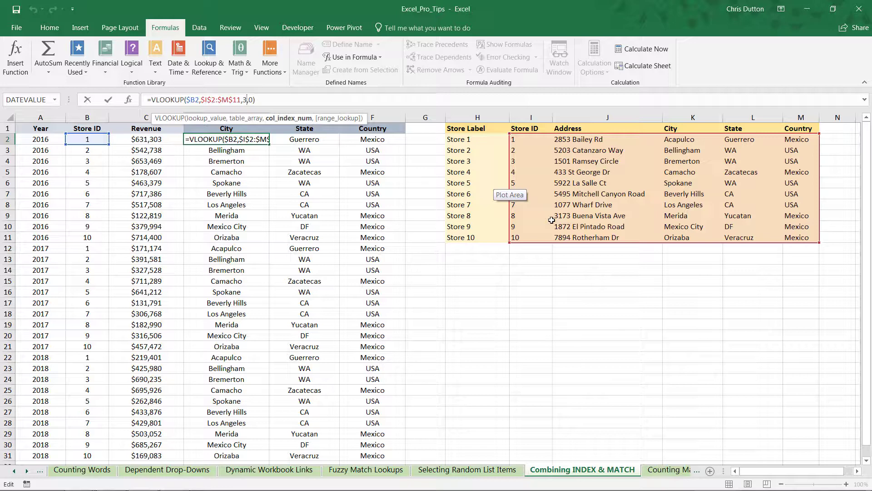
pyautogui.press('Return')
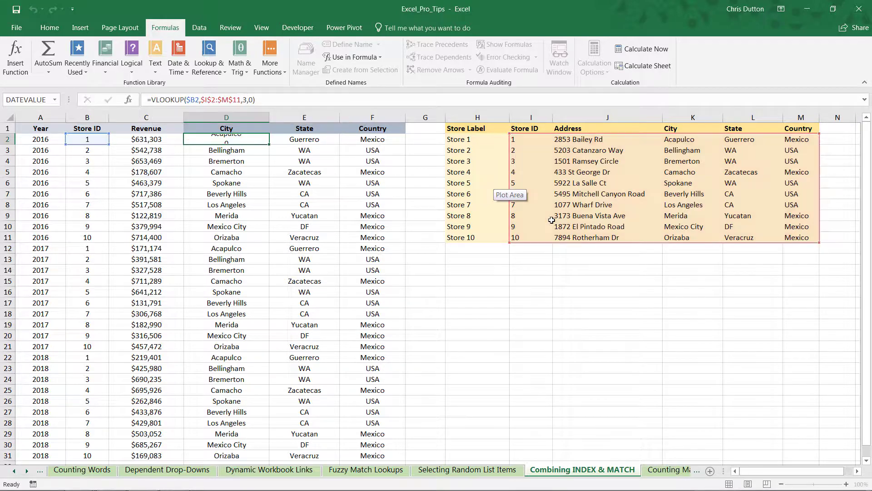
# - Clear the old VLOOKUP results from D2:F31
pyautogui.moveTo(234, 139); pyautogui.dragTo(394, 279)
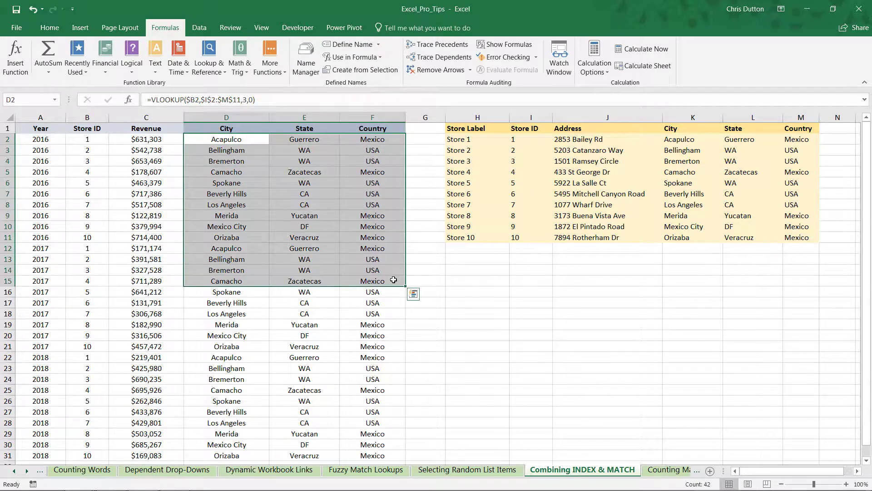
pyautogui.hotkey('ctrl', 'shift', 'Down')
pyautogui.press('Delete')
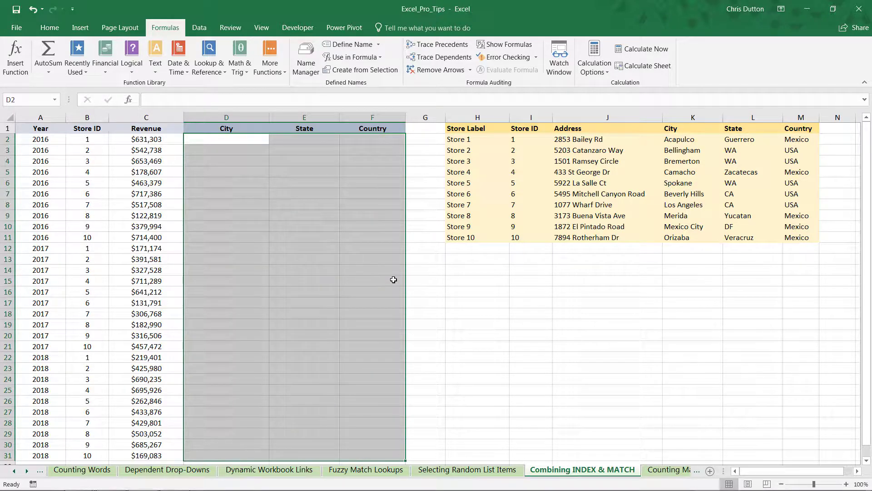
# - Begin =INDEX($H$2:$M$11, in D2 with the store table locked absolute
pyautogui.click(200, 139)
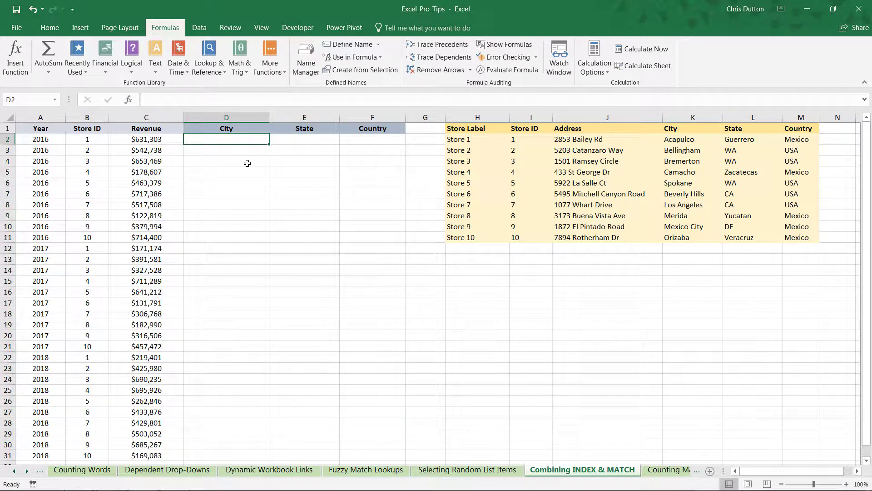
pyautogui.write('=I')
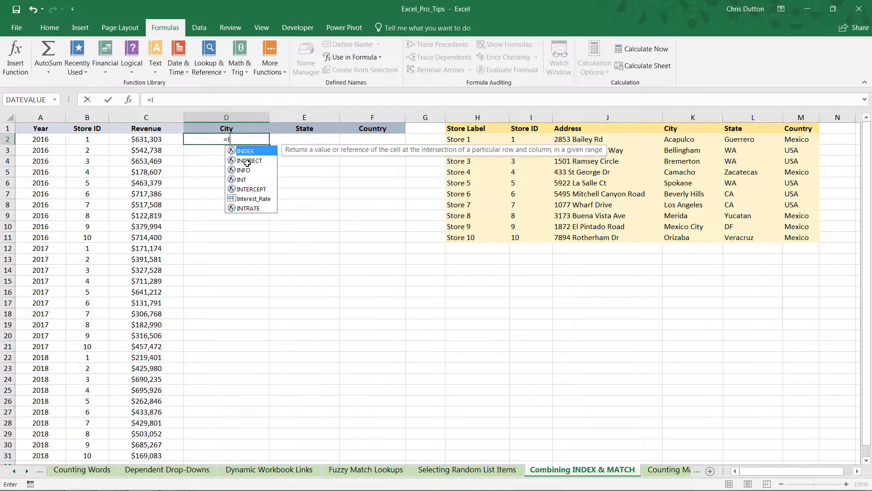
pyautogui.write('NDEX(')
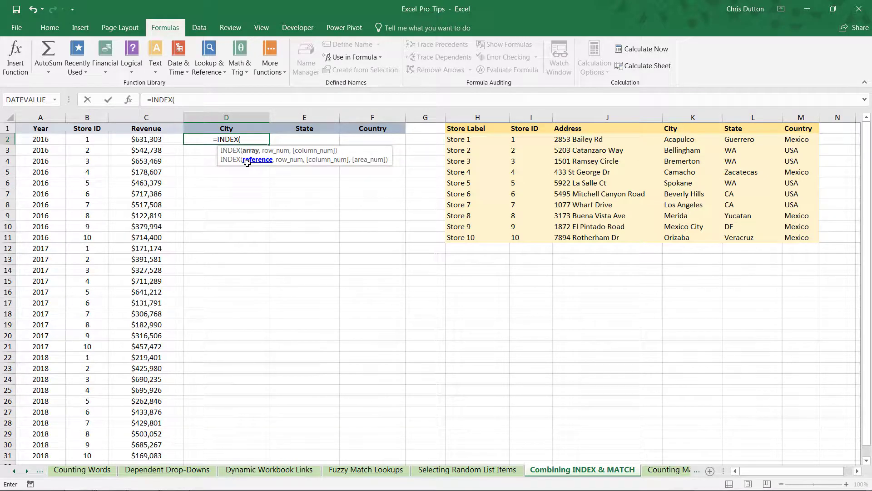
pyautogui.click(455, 140)
pyautogui.moveTo(518, 150); pyautogui.dragTo(813, 237)
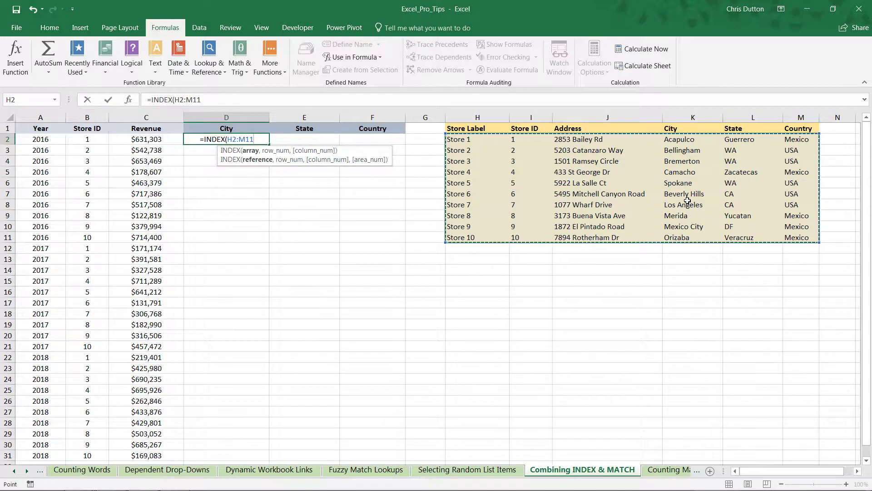
pyautogui.press('F4')
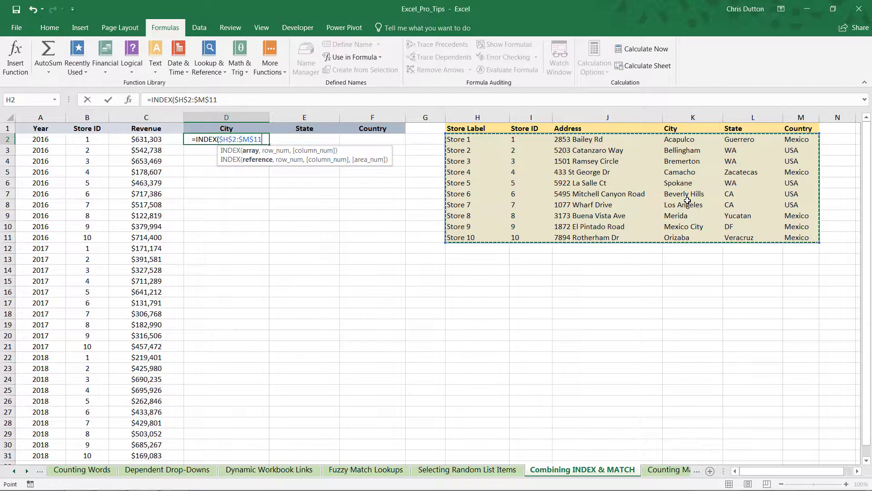
pyautogui.write(',')
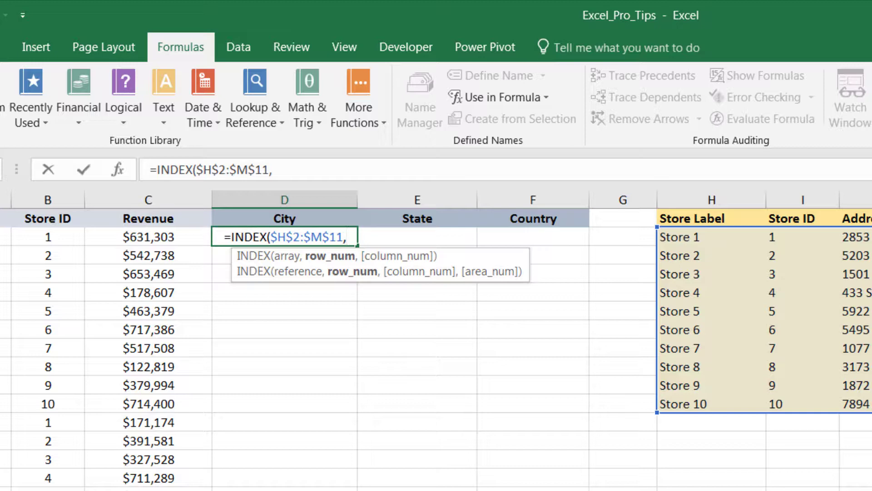
# - Add MATCH($B2,$I$2:$I$11,0) as the INDEX row number in D2
pyautogui.write('MATCH(')
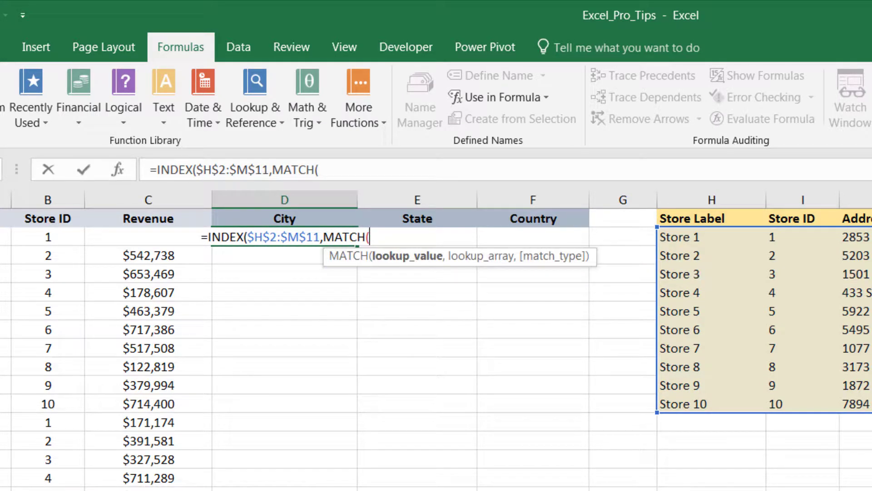
pyautogui.click(48, 237)
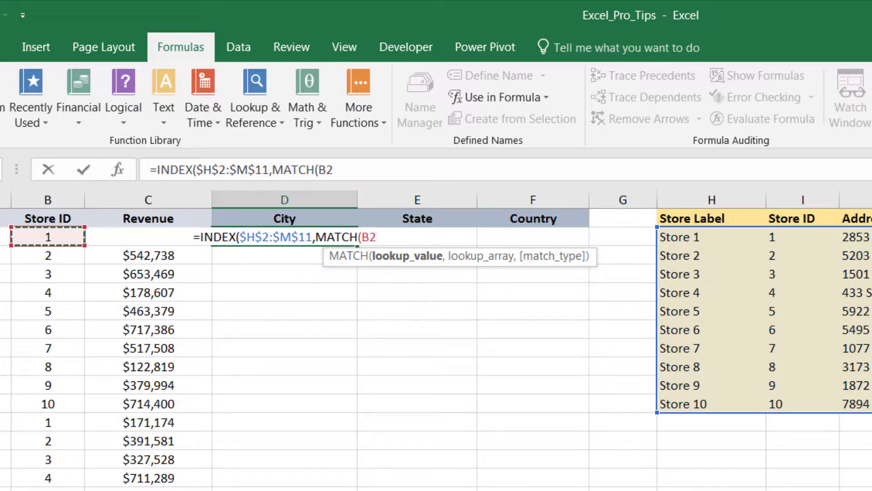
pyautogui.press('F4')
pyautogui.press('F4')
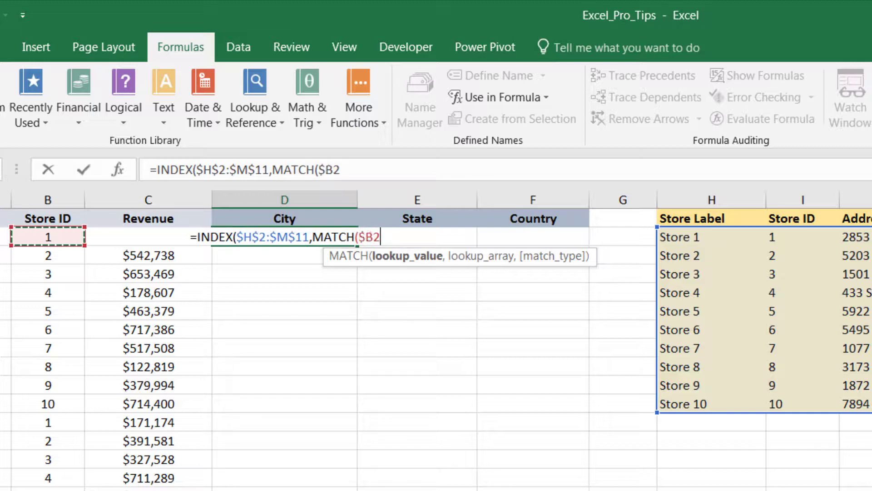
pyautogui.press('F4')
pyautogui.write(',')
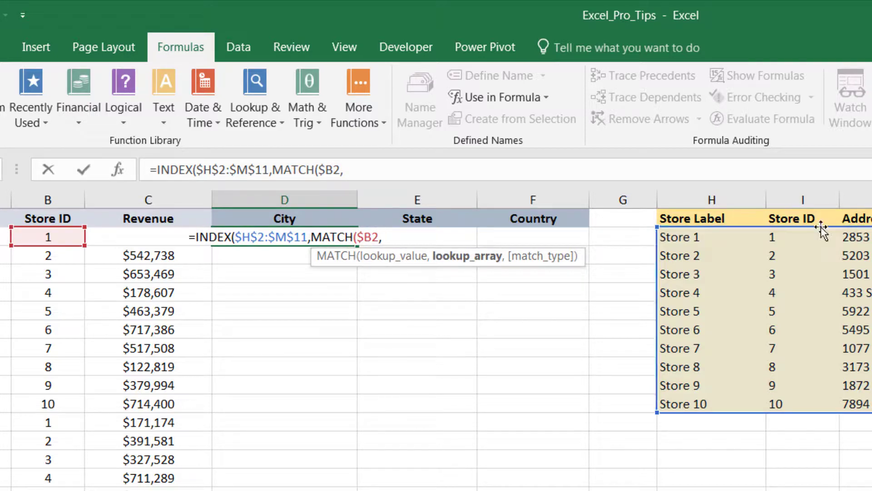
pyautogui.moveTo(774, 237); pyautogui.dragTo(777, 403)
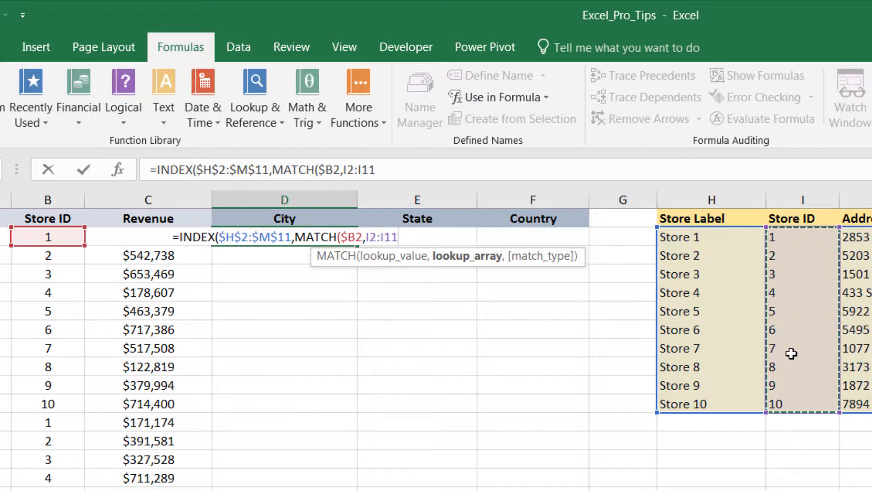
pyautogui.press('F4')
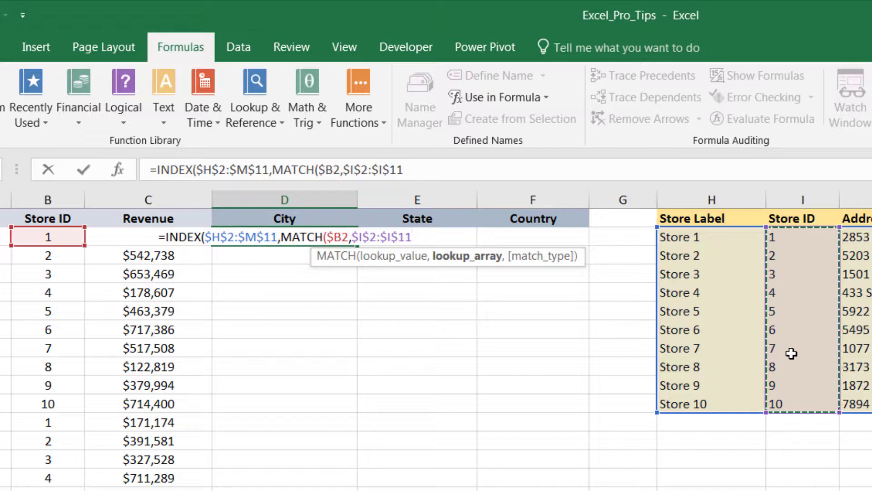
pyautogui.write(',')
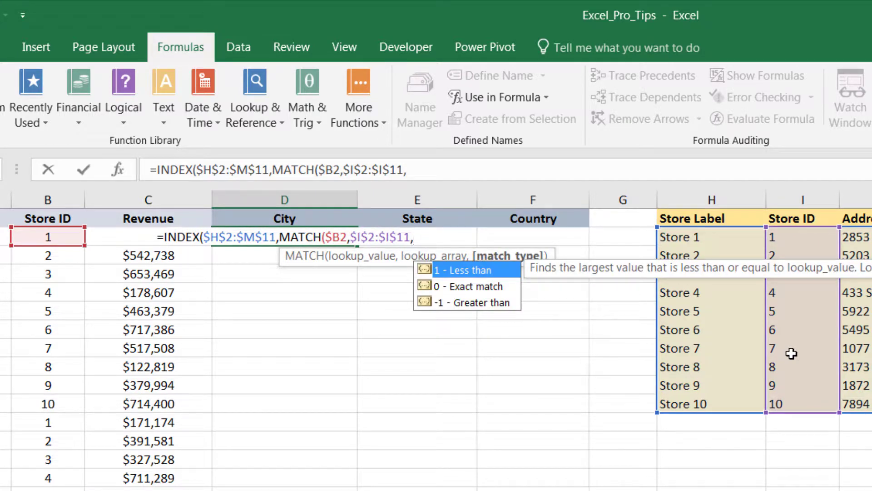
pyautogui.write('0')
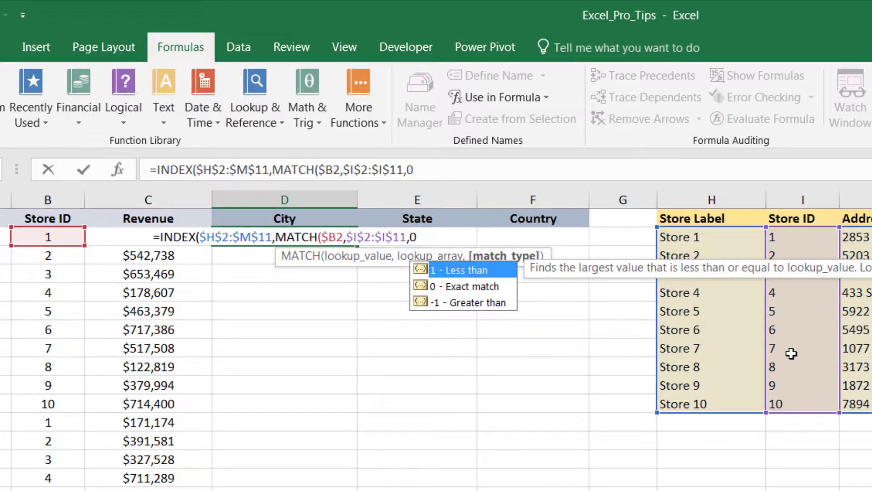
pyautogui.write(')')
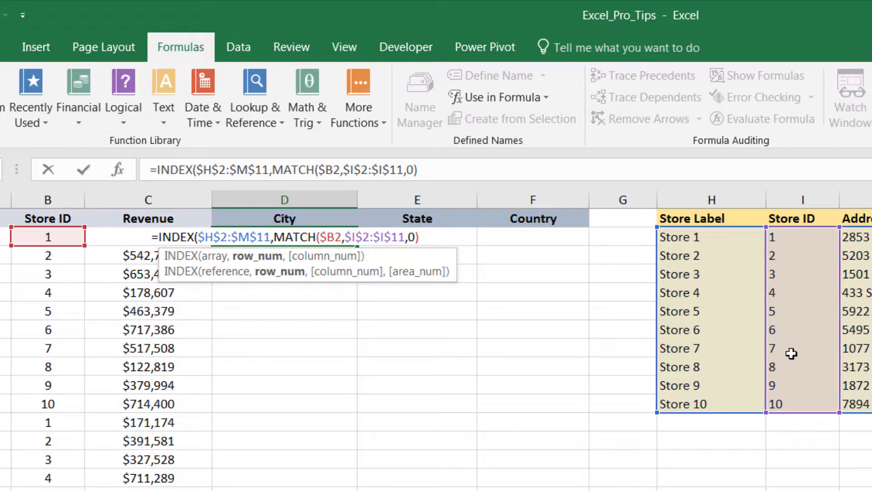
# - Add the column MATCH(D$1,$H$1:$M$1,0) and commit, so D2 returns Acapulco
pyautogui.write(',')
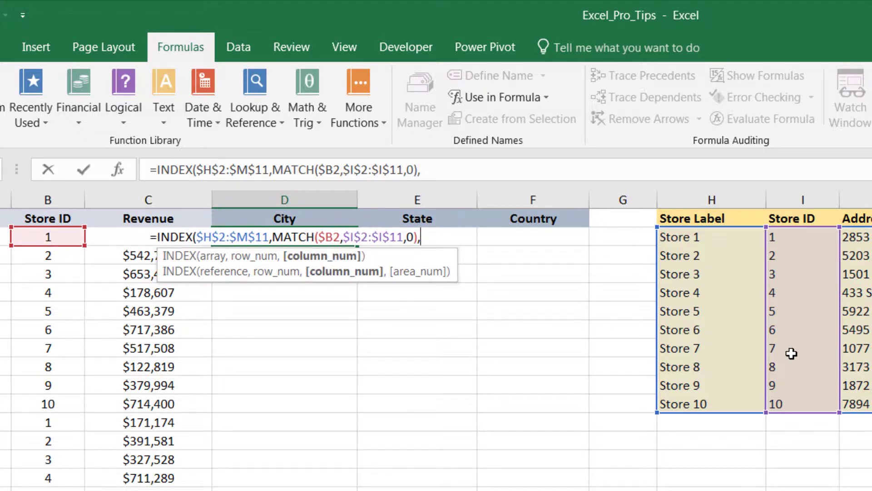
pyautogui.write('MATCH(')
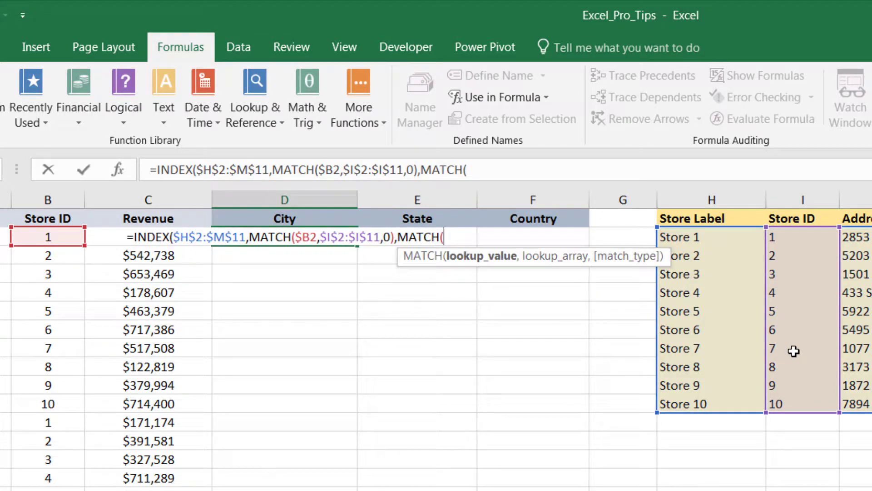
pyautogui.press('Up')
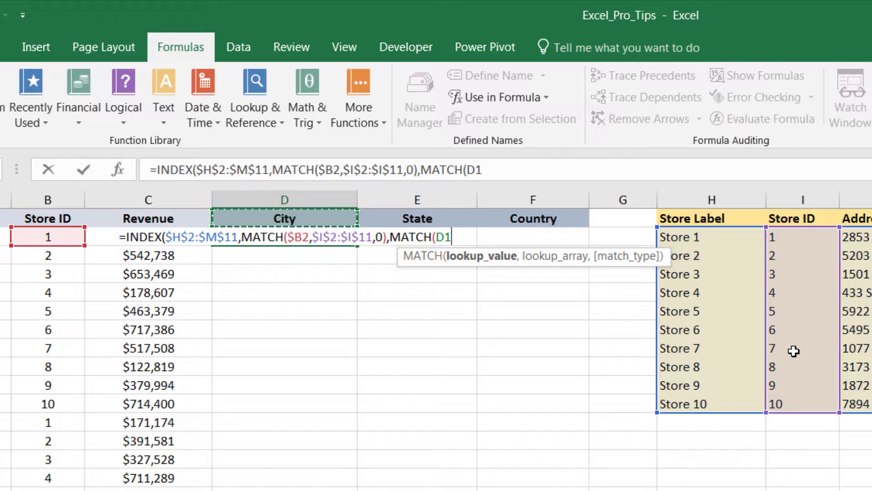
pyautogui.press('F4')
pyautogui.press('F4')
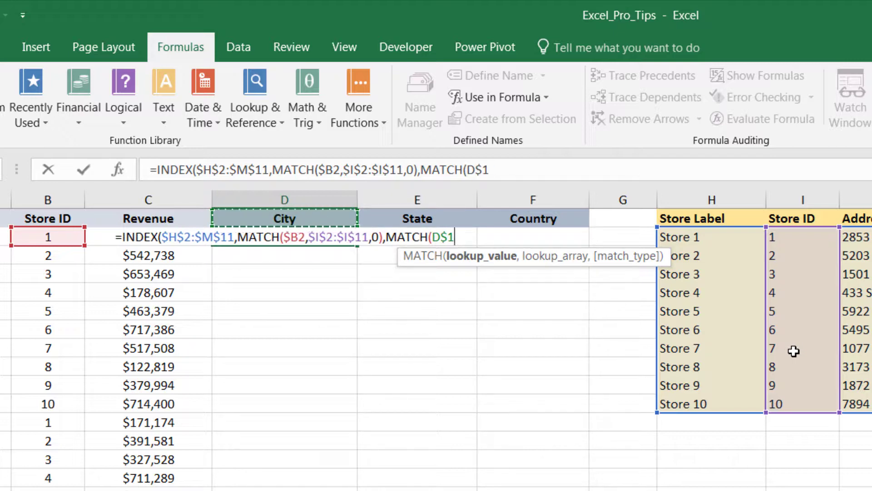
pyautogui.write(',')
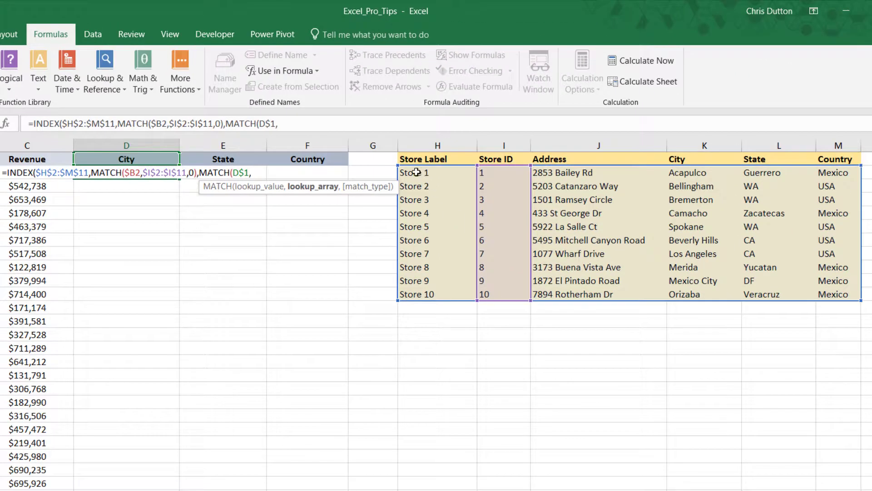
pyautogui.moveTo(407, 160); pyautogui.dragTo(838, 163)
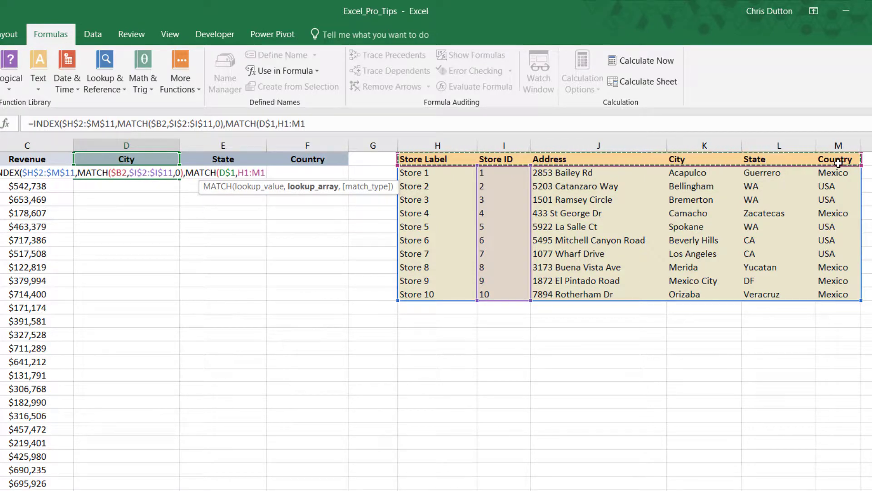
pyautogui.press('F4')
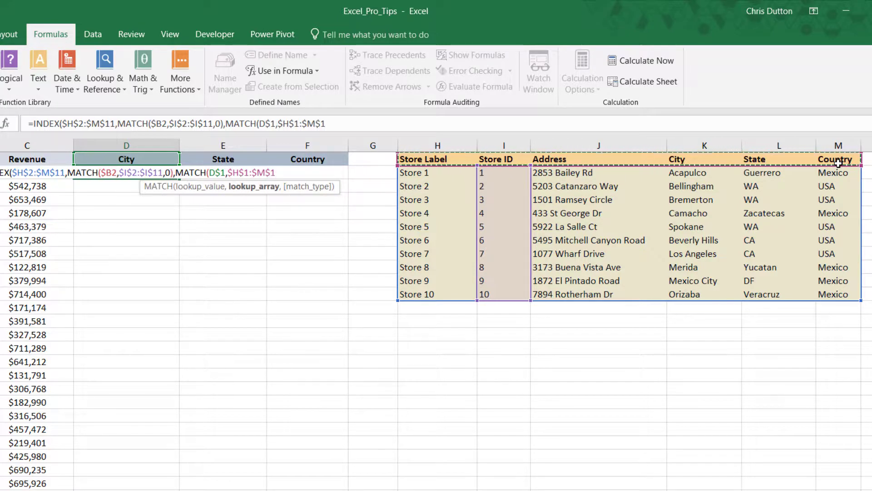
pyautogui.write(',0')
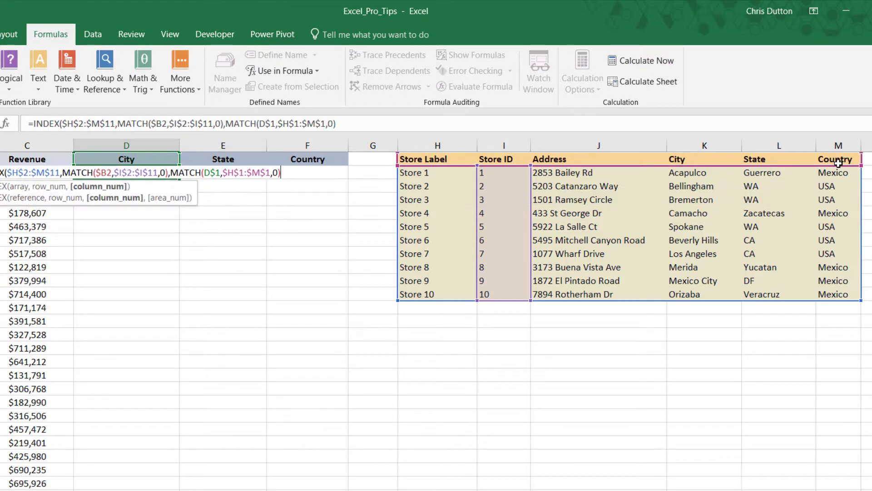
pyautogui.write('))')
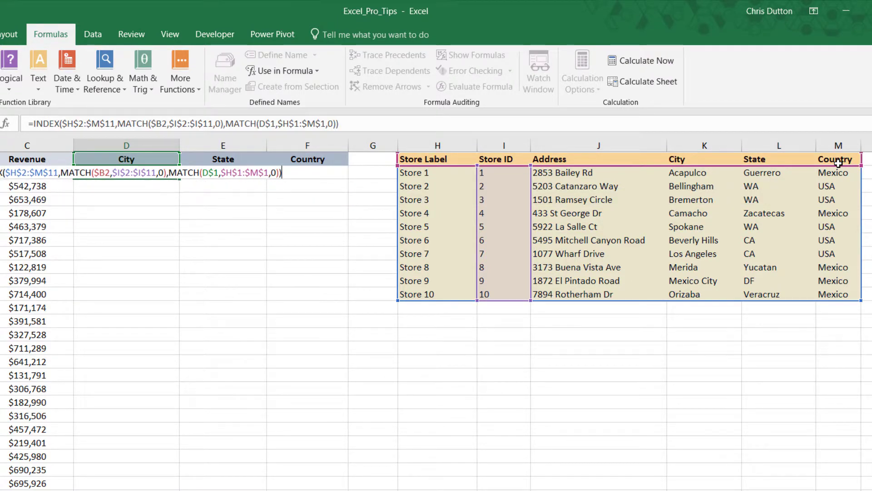
pyautogui.press('Return')
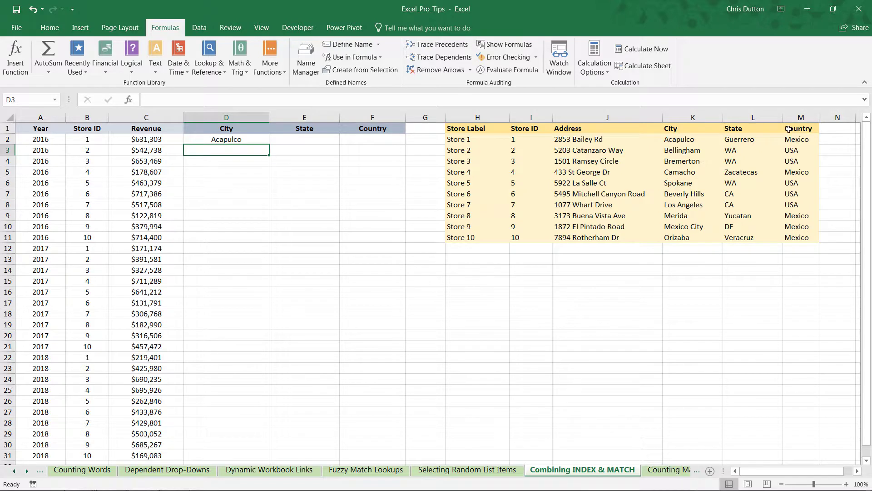
# - Copy the D2 INDEX/MATCH formula across to F2 and down to row 31
pyautogui.click(253, 139)
pyautogui.moveTo(270, 145); pyautogui.dragTo(381, 145)
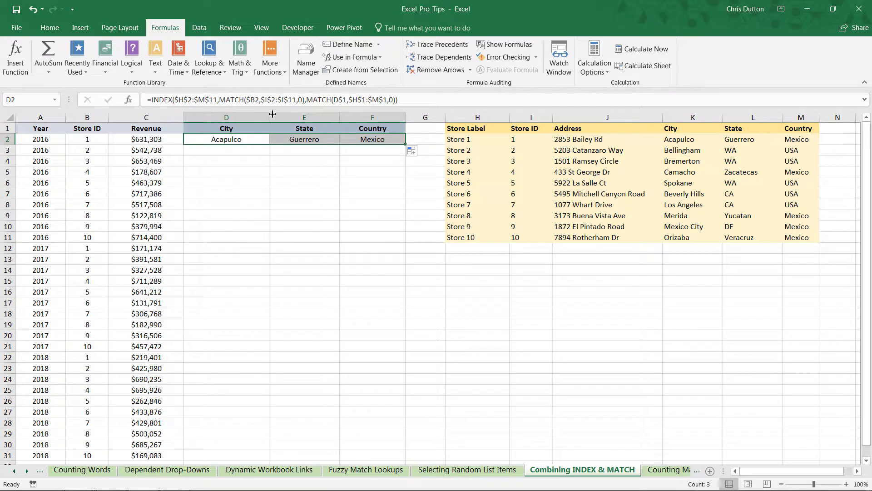
pyautogui.doubleClick(405, 145)
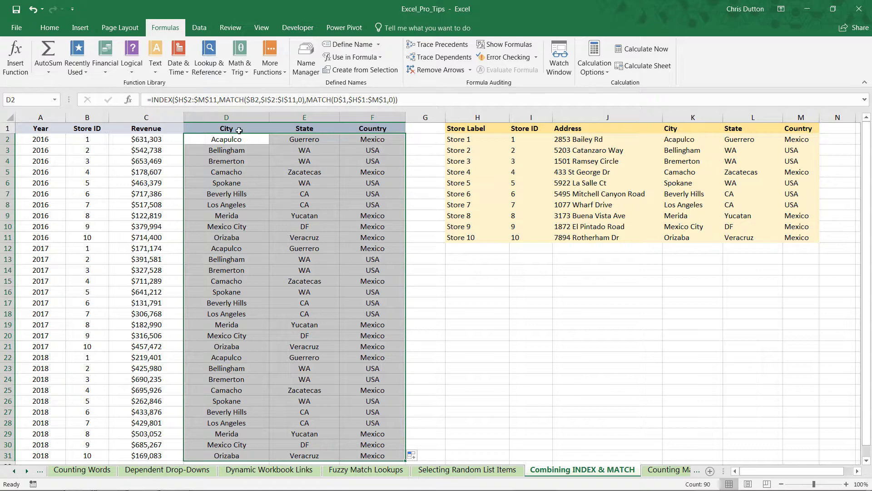
# - Replace the F1 header Country with Store Label, showing Store 1 through Store 10
pyautogui.click(375, 129)
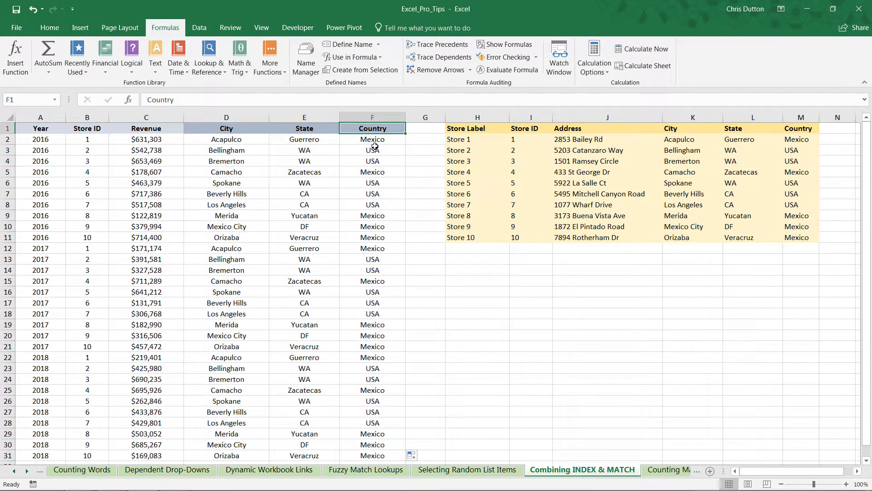
pyautogui.write('Store Label')
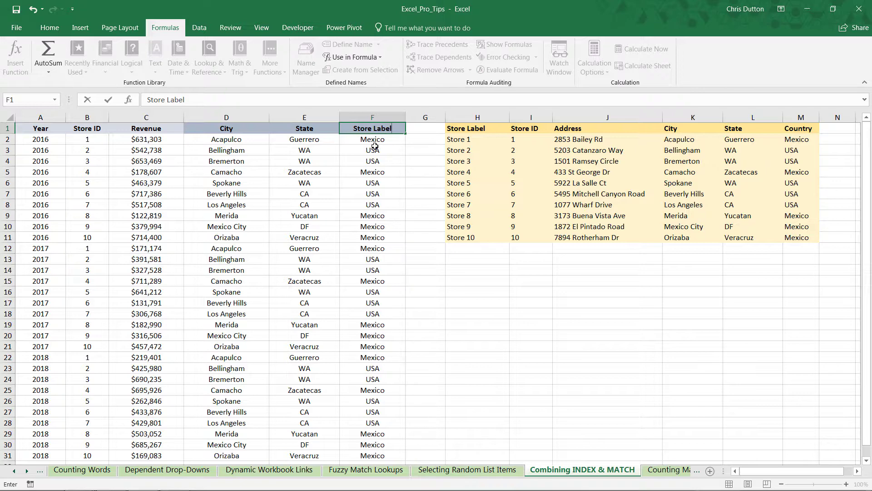
pyautogui.press('Return')
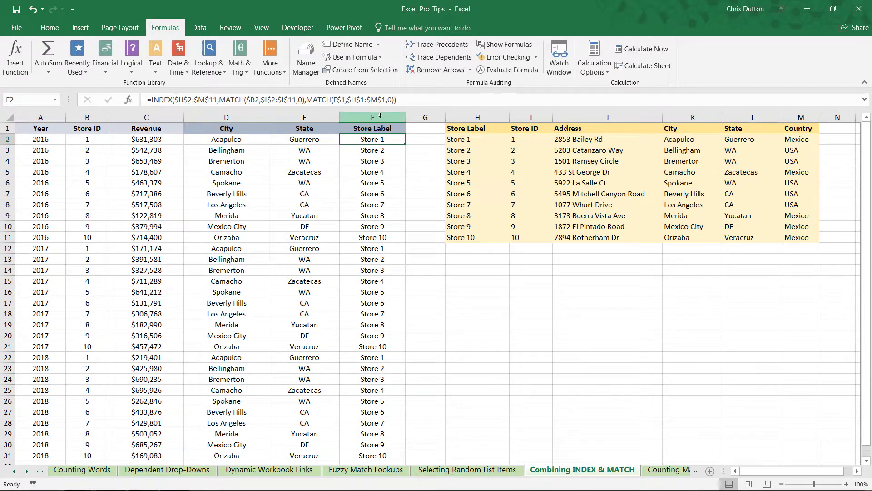